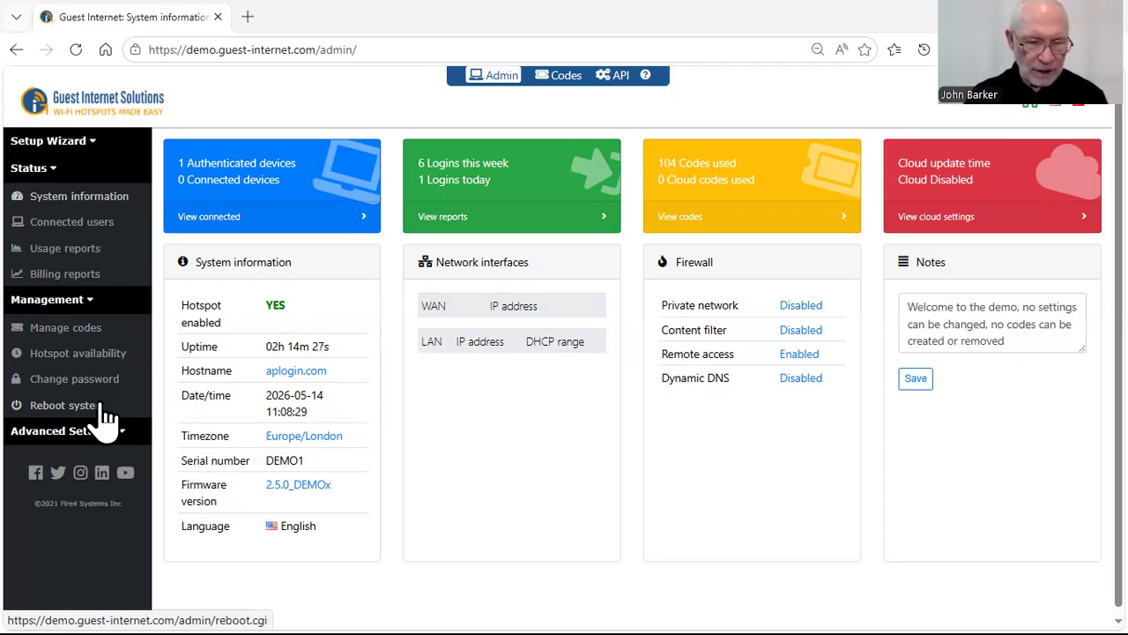
# - Open access code management and review the available code types, keeping Random selected
pyautogui.click(95, 338)
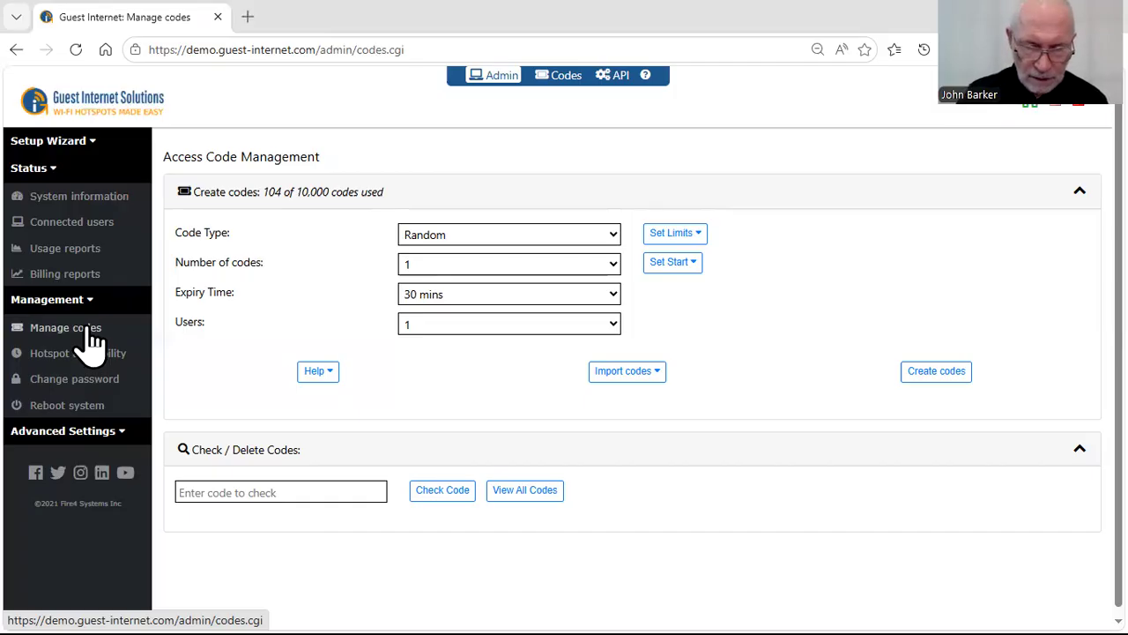
pyautogui.click(614, 236)
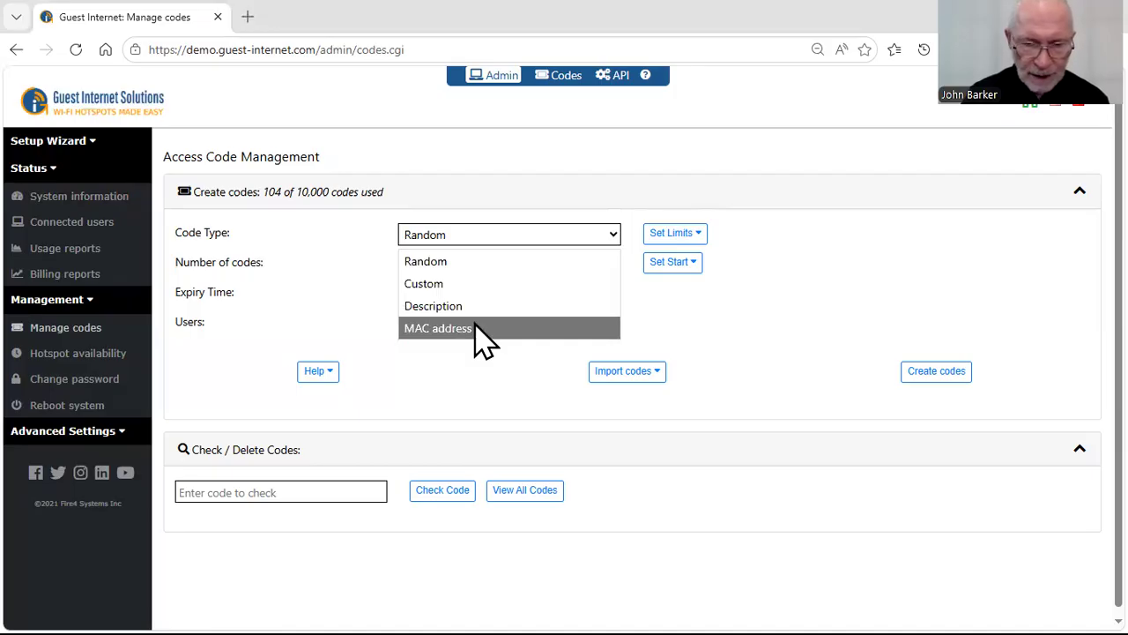
pyautogui.click(714, 533)
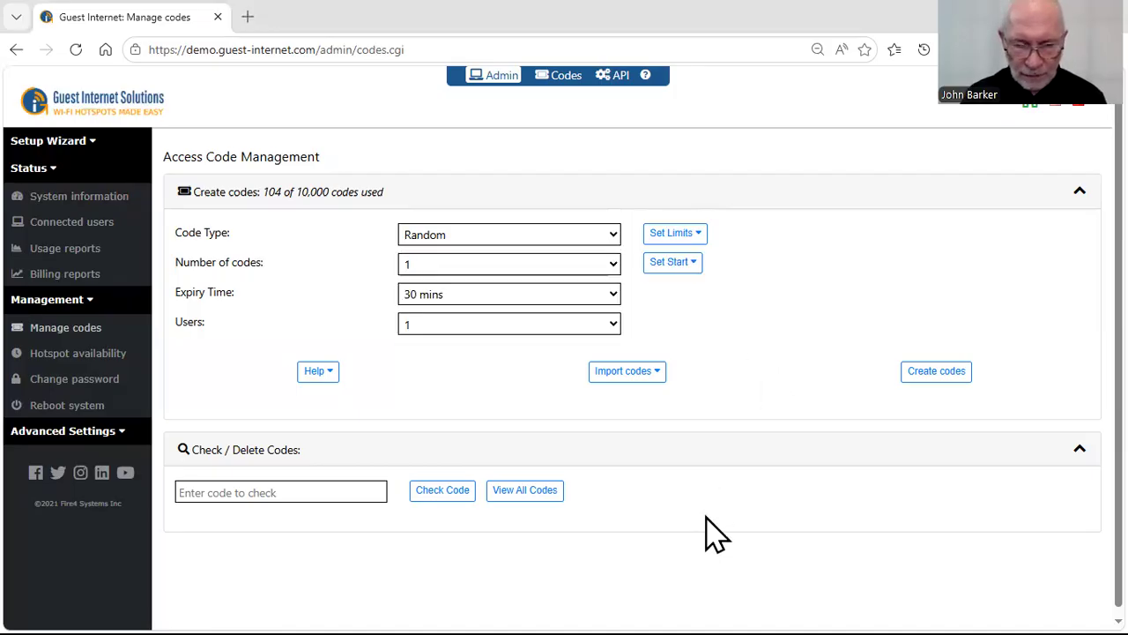
pyautogui.click(614, 236)
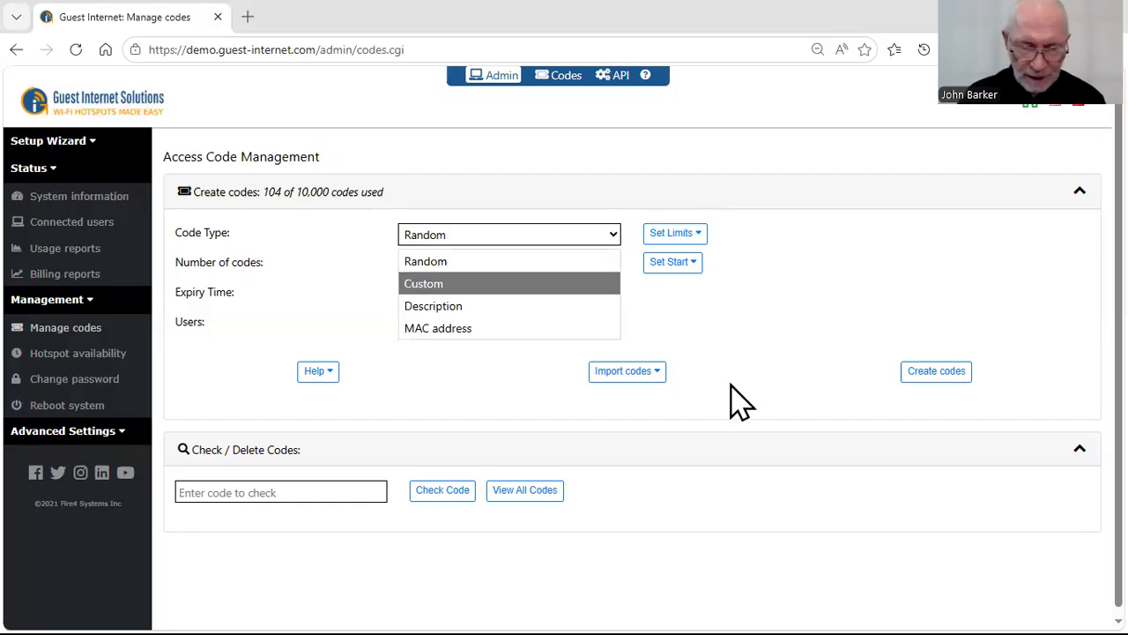
pyautogui.click(665, 368)
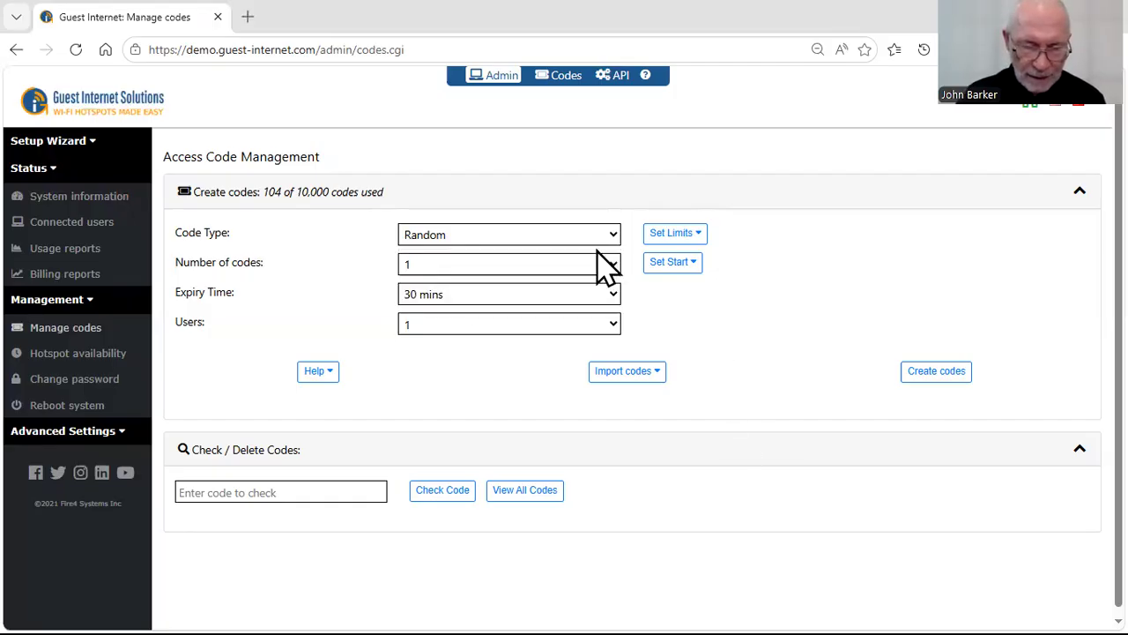
# - Set the number of codes to a custom value of 16
pyautogui.click(614, 264)
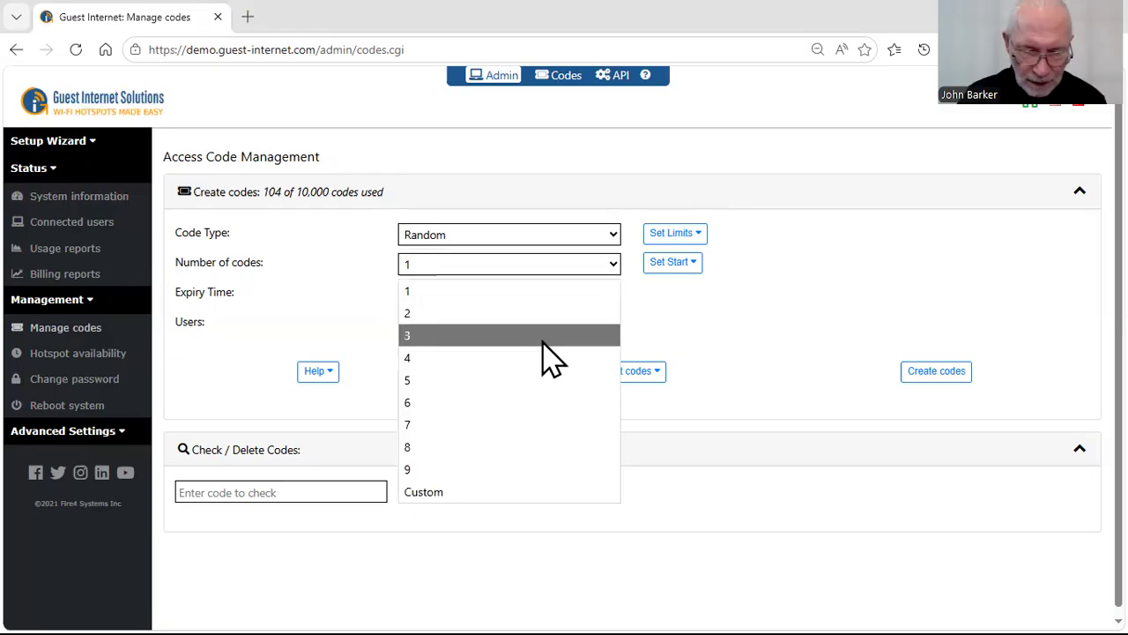
pyautogui.click(453, 497)
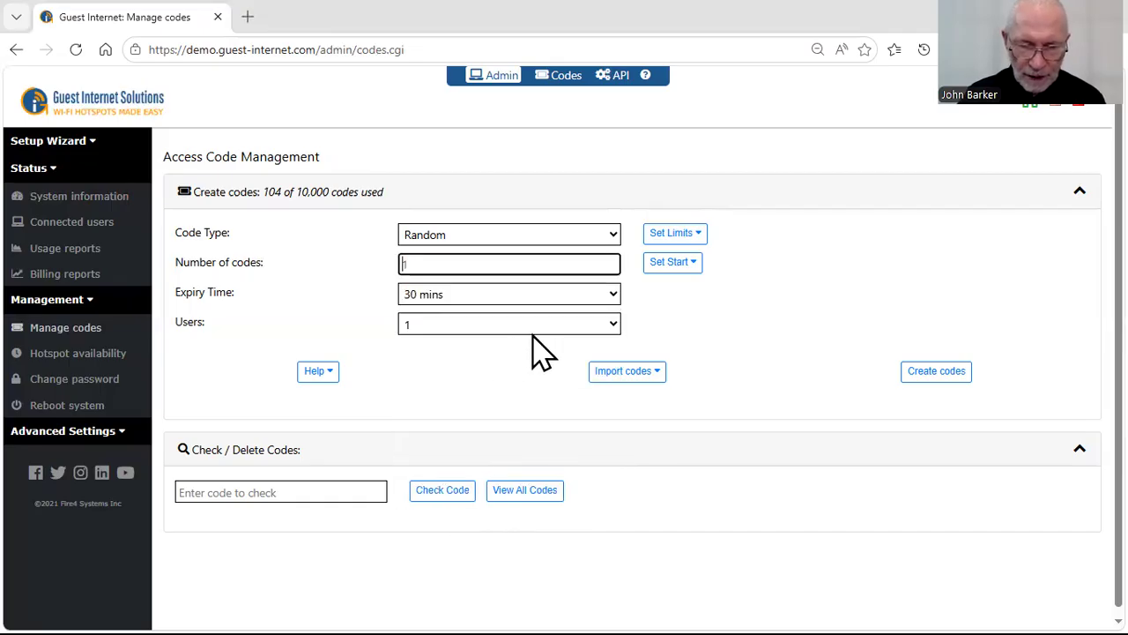
pyautogui.click(517, 262)
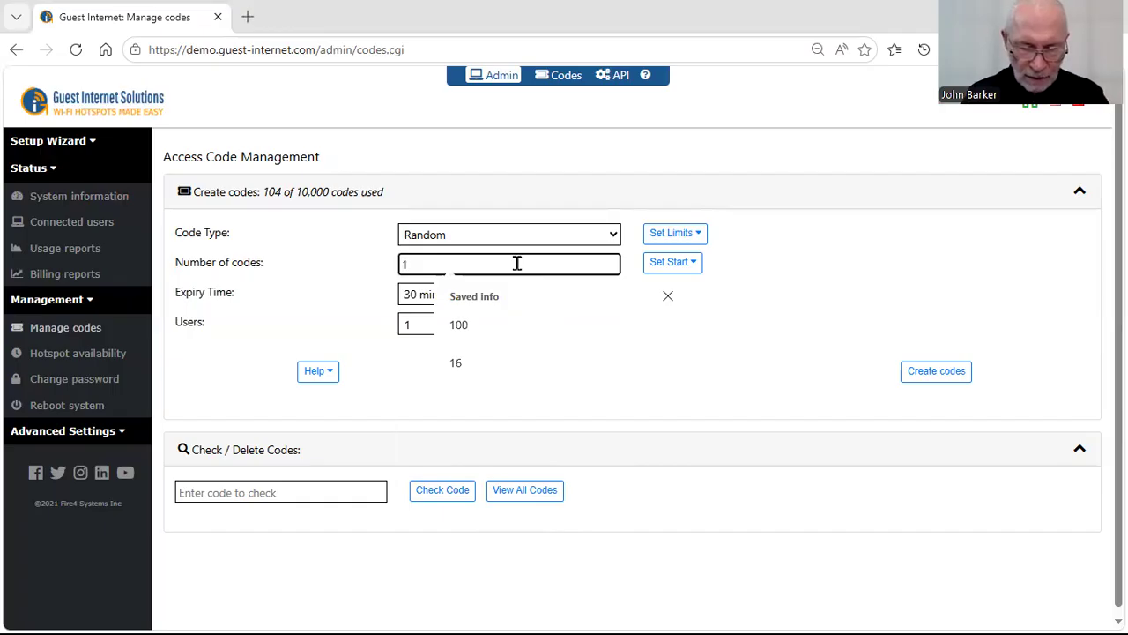
pyautogui.write('16')
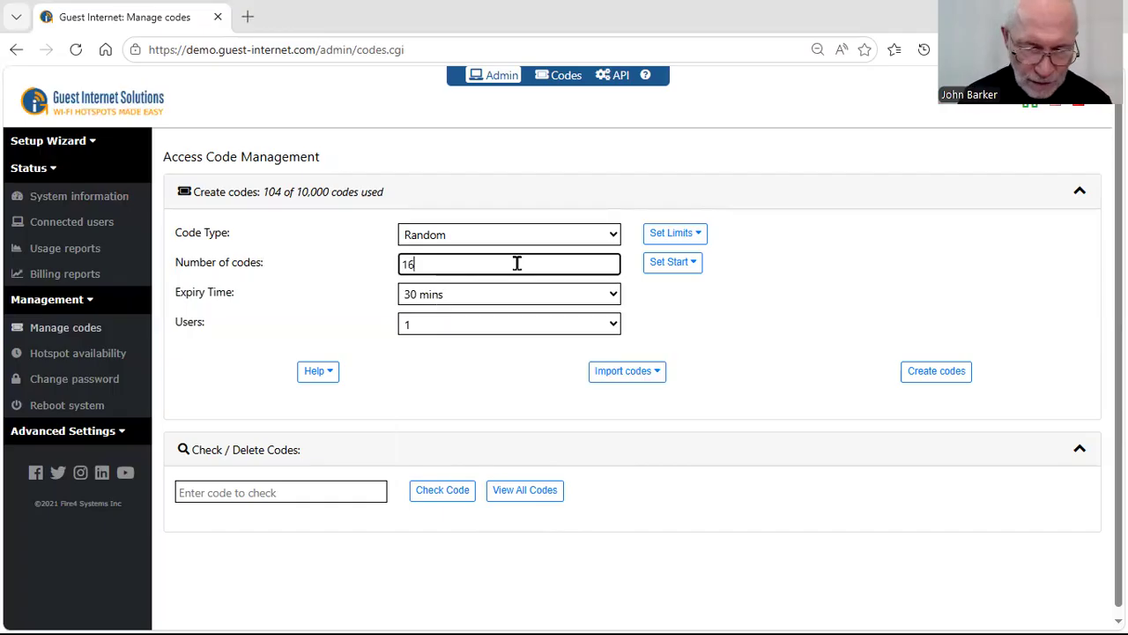
# - Set the codes' expiry time to 1 day and the number of users per code to 1
pyautogui.click(546, 297)
pyautogui.moveTo(612, 344); pyautogui.dragTo(585, 512)
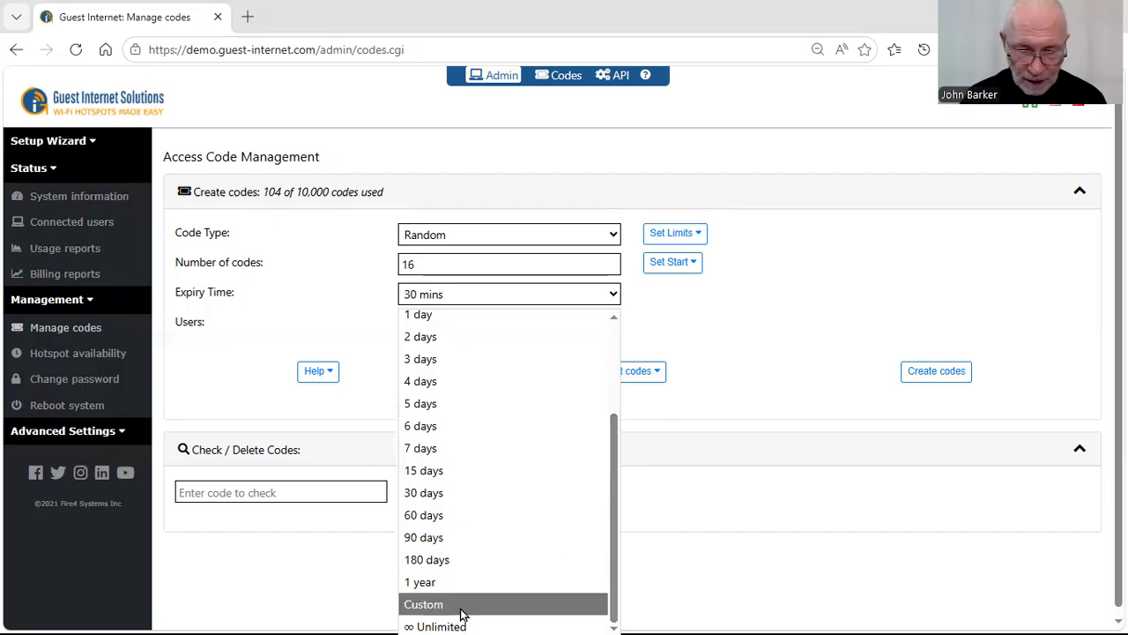
pyautogui.click(451, 321)
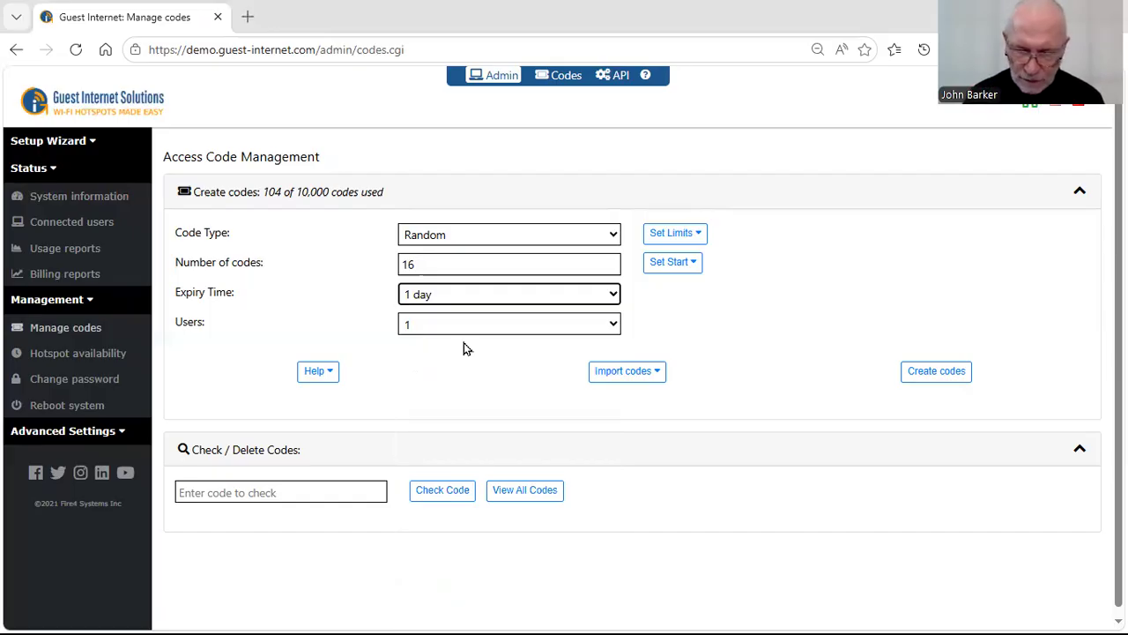
pyautogui.click(614, 326)
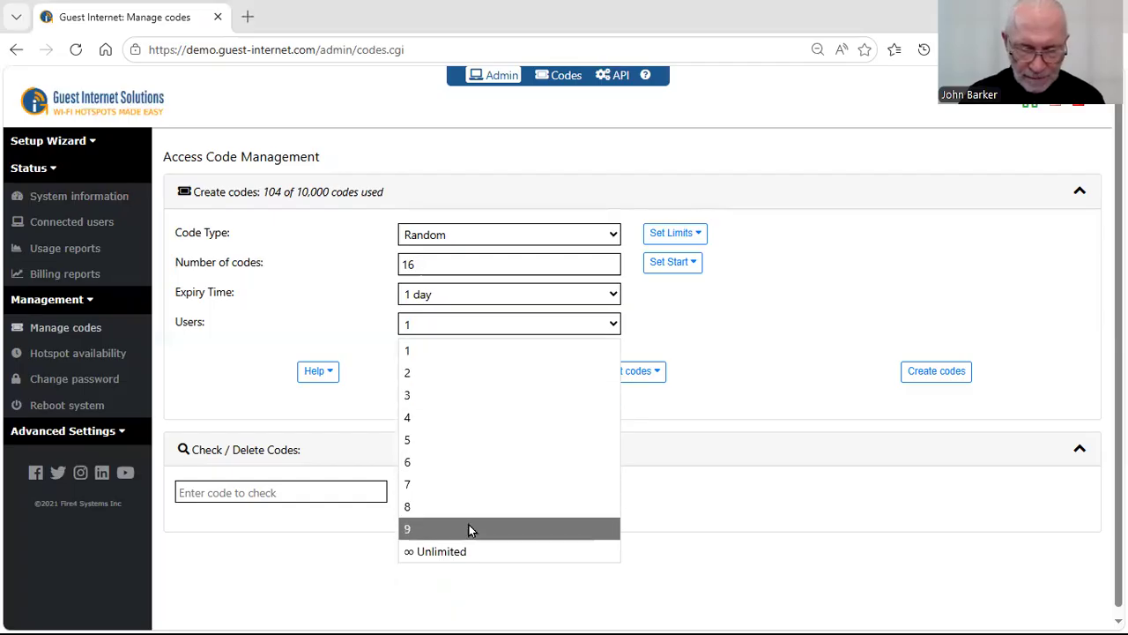
pyautogui.click(464, 328)
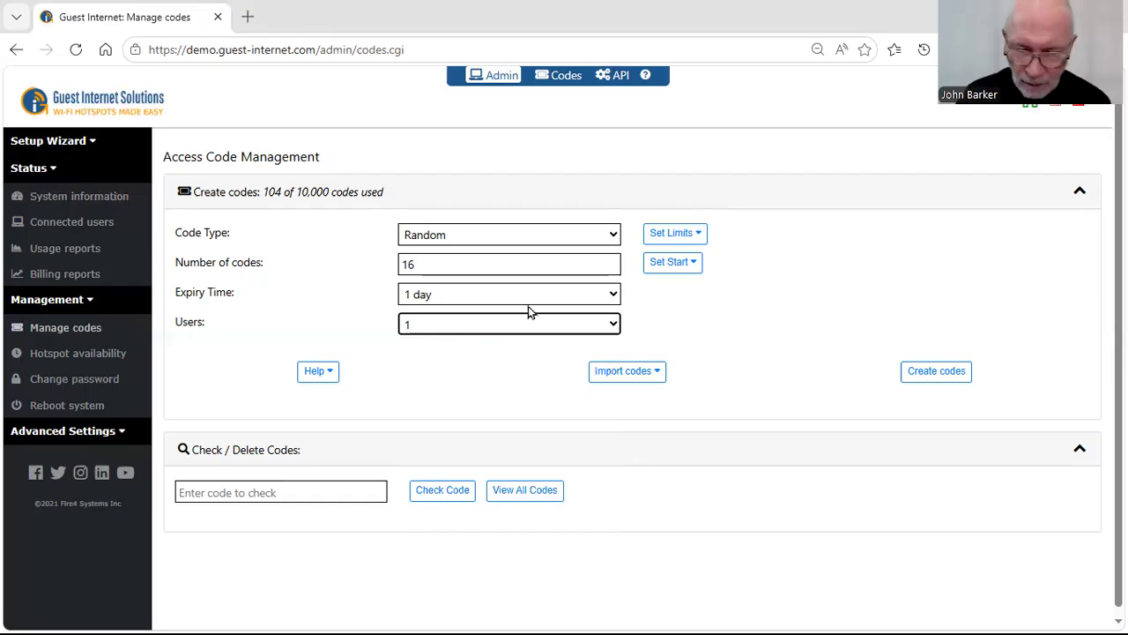
# - Show the limit settings and set the download speed to 1024 Kb/s and the upload speed to 256 Kb/s
pyautogui.click(701, 239)
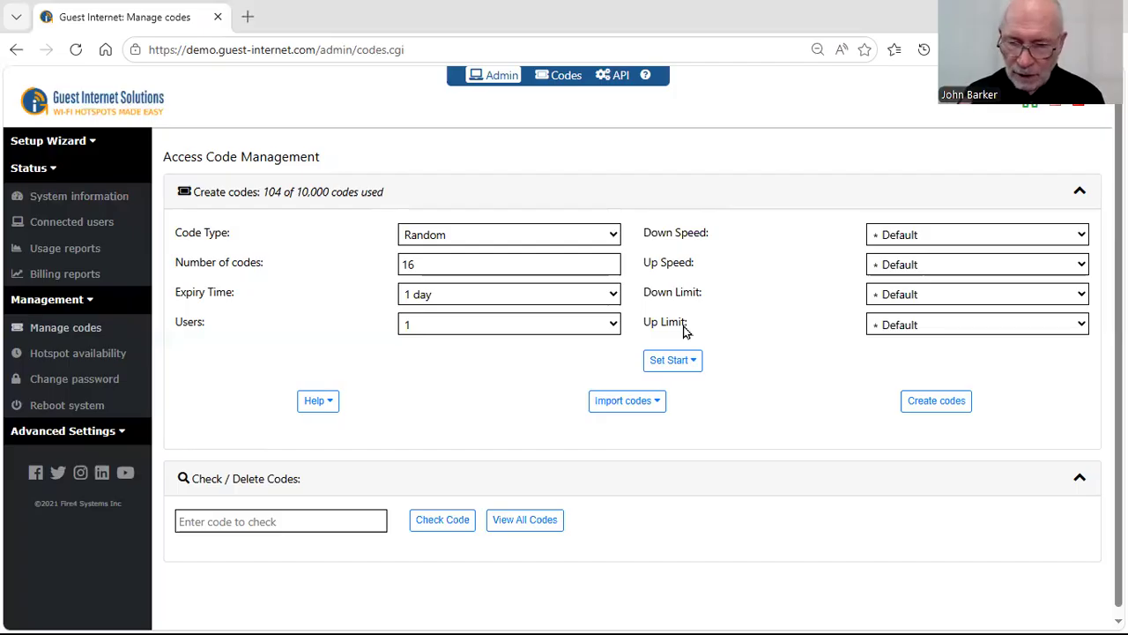
pyautogui.click(1083, 234)
pyautogui.click(926, 381)
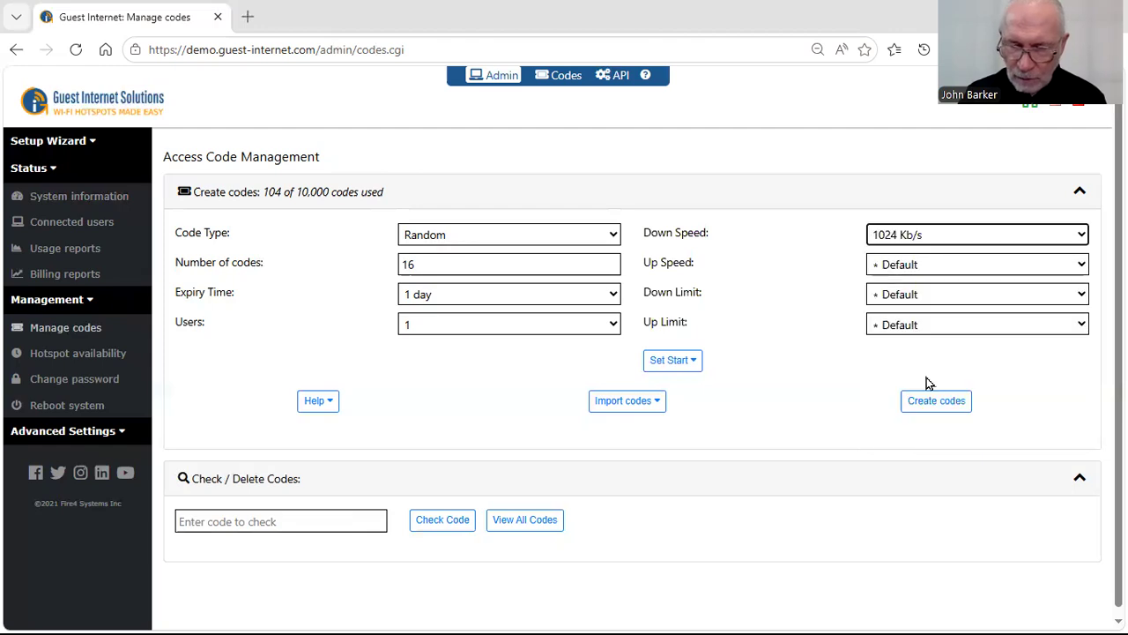
pyautogui.click(1082, 267)
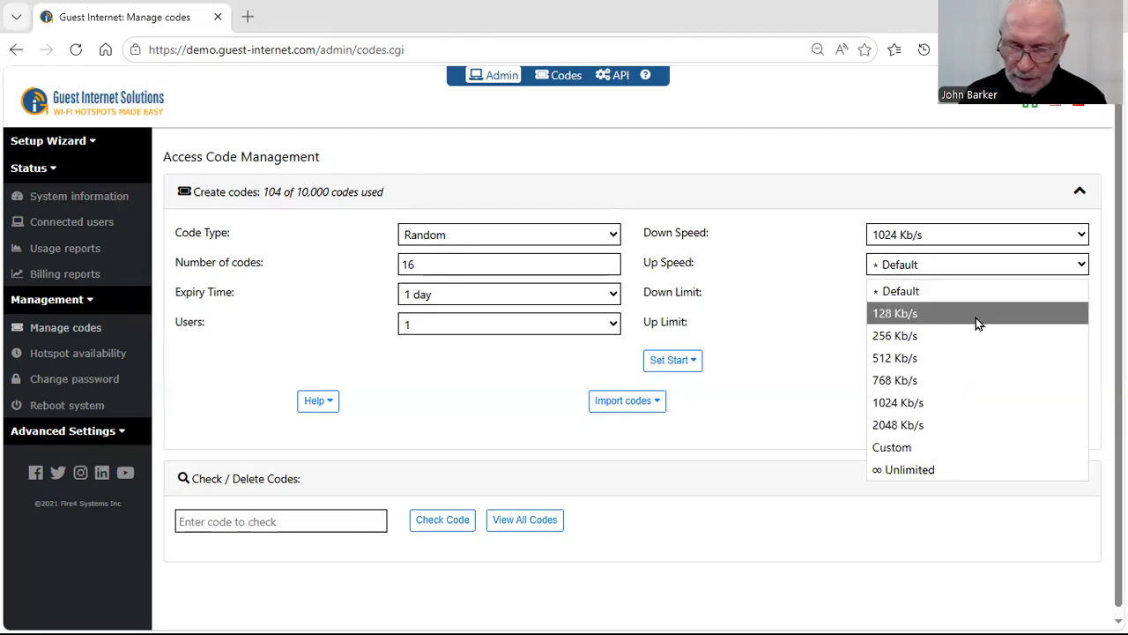
pyautogui.click(931, 338)
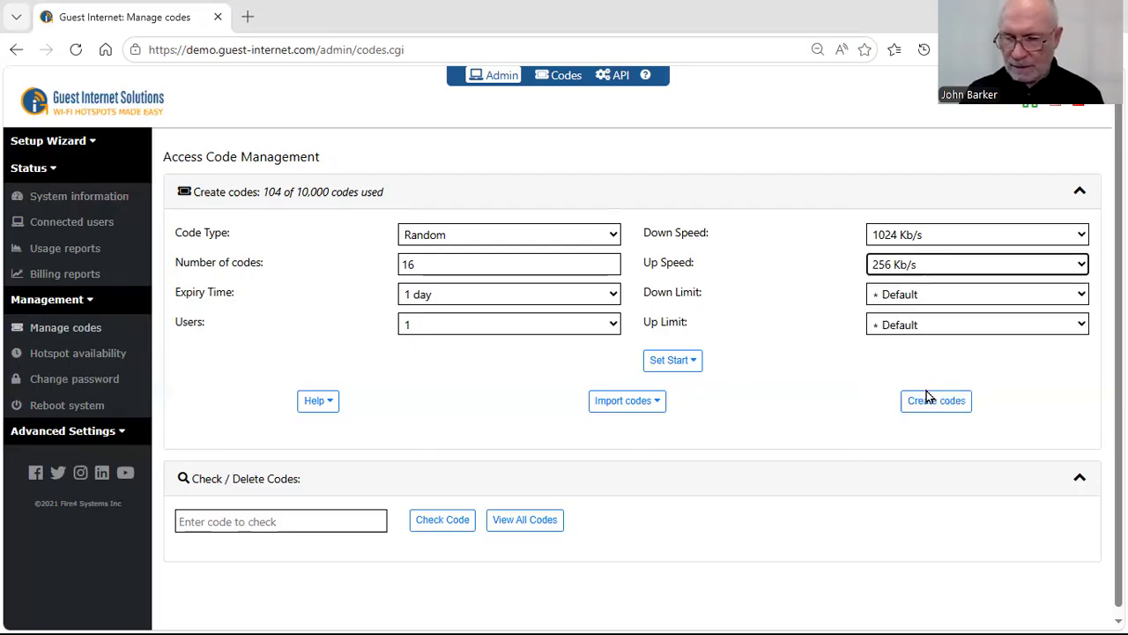
# - Set the download data limit to 1024 MB (1 GB) and the upload data limit to 128 MB
pyautogui.click(1080, 298)
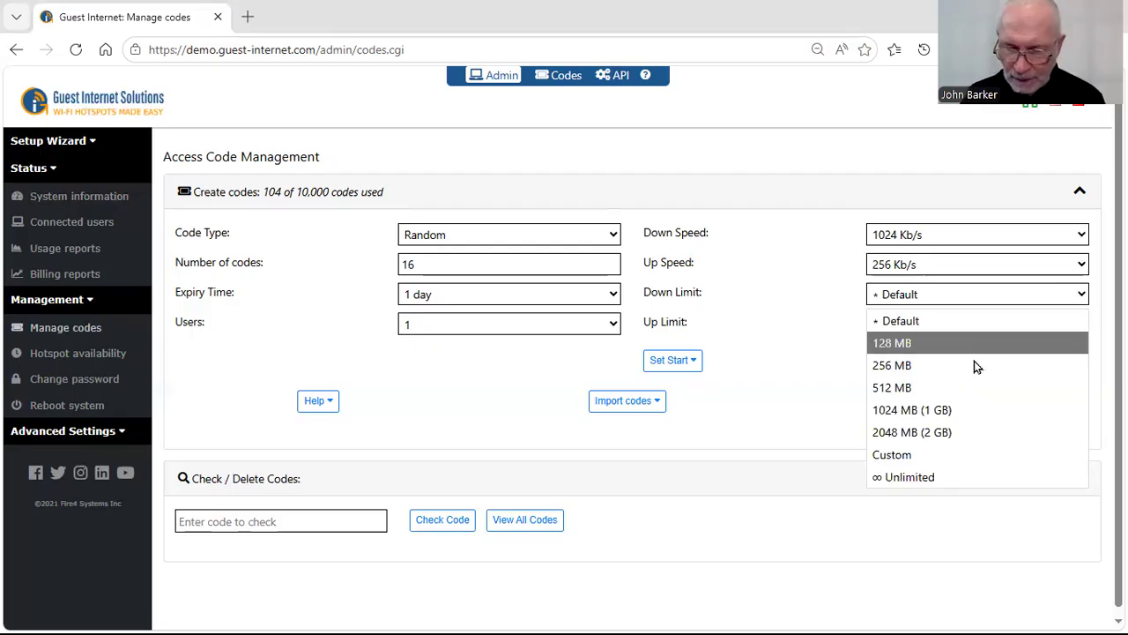
pyautogui.click(936, 417)
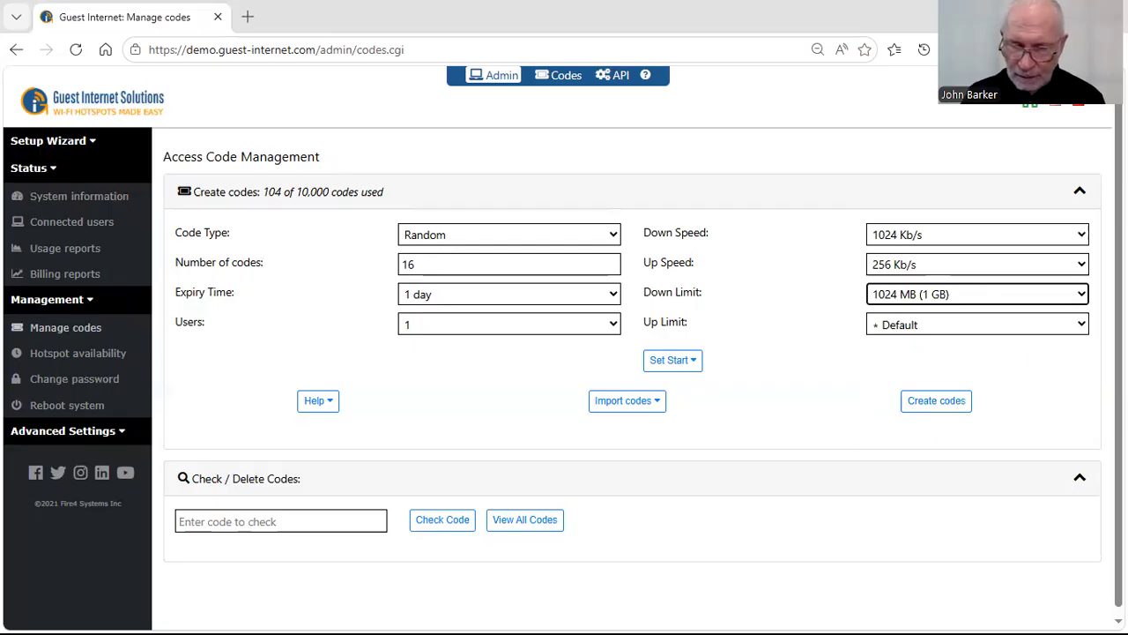
pyautogui.click(1005, 325)
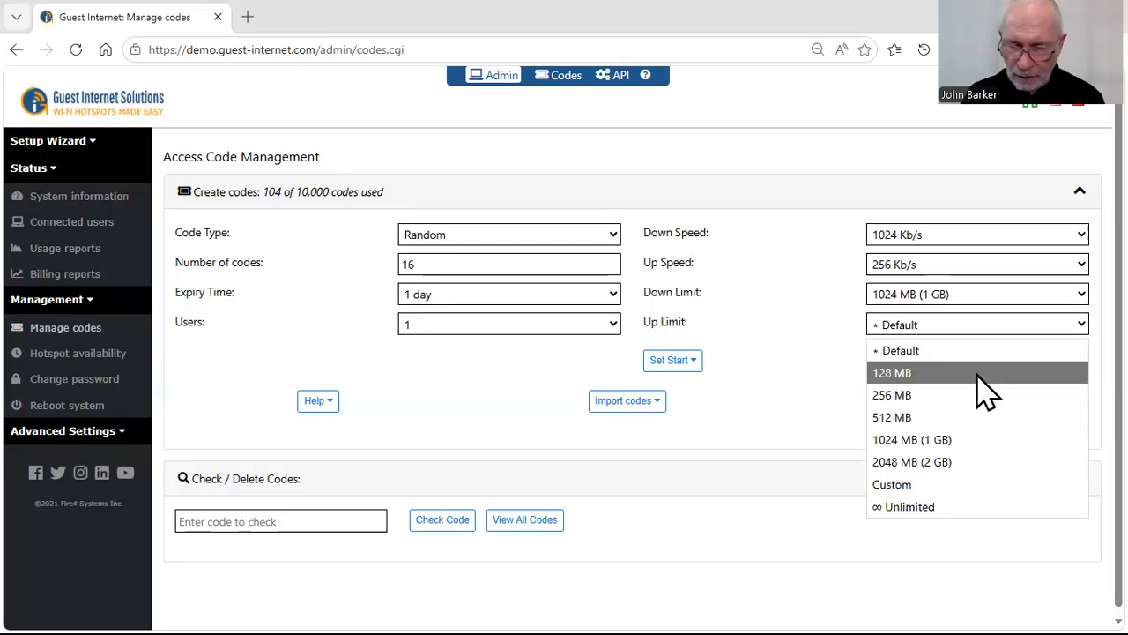
pyautogui.click(926, 373)
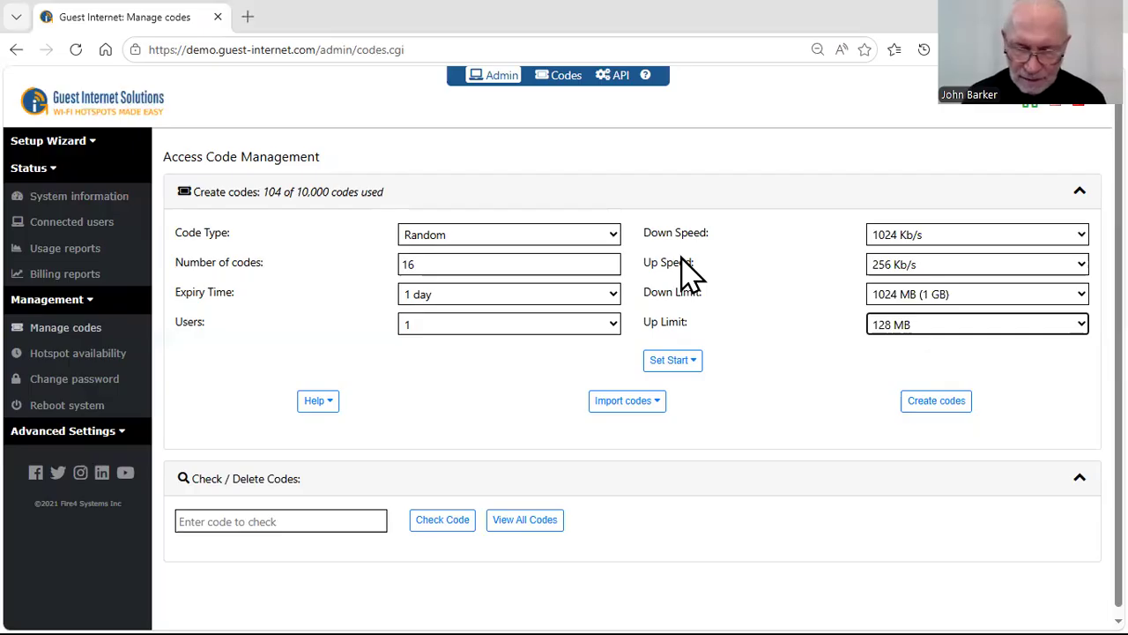
# - Show the start date and time settings, leave them blank, and create the batch of codes, looking through the new list
pyautogui.click(677, 364)
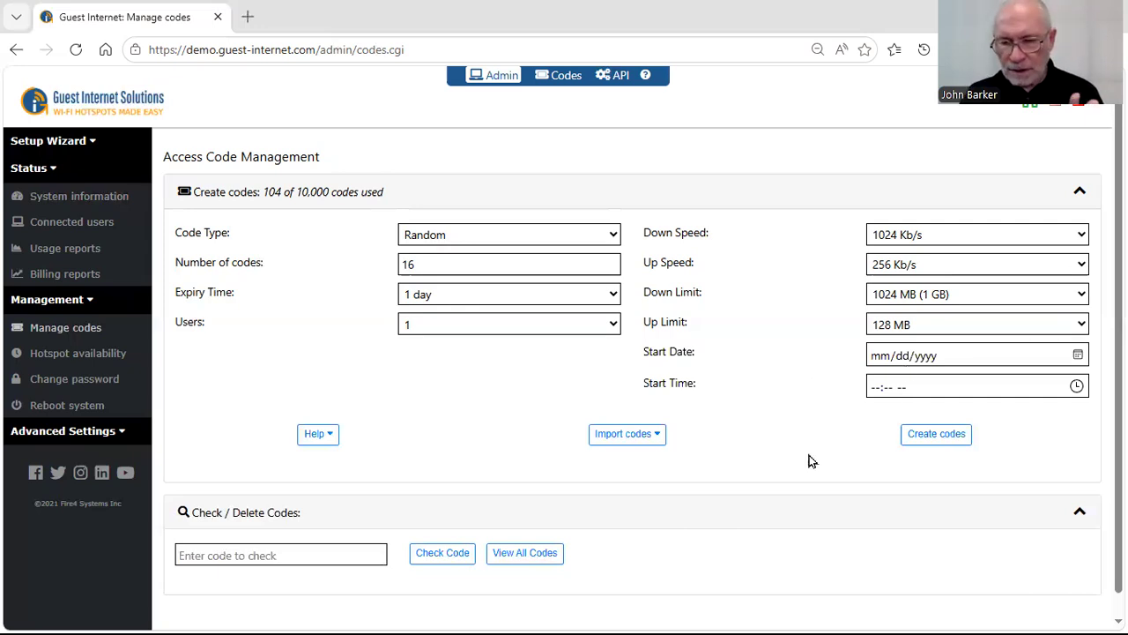
pyautogui.click(928, 436)
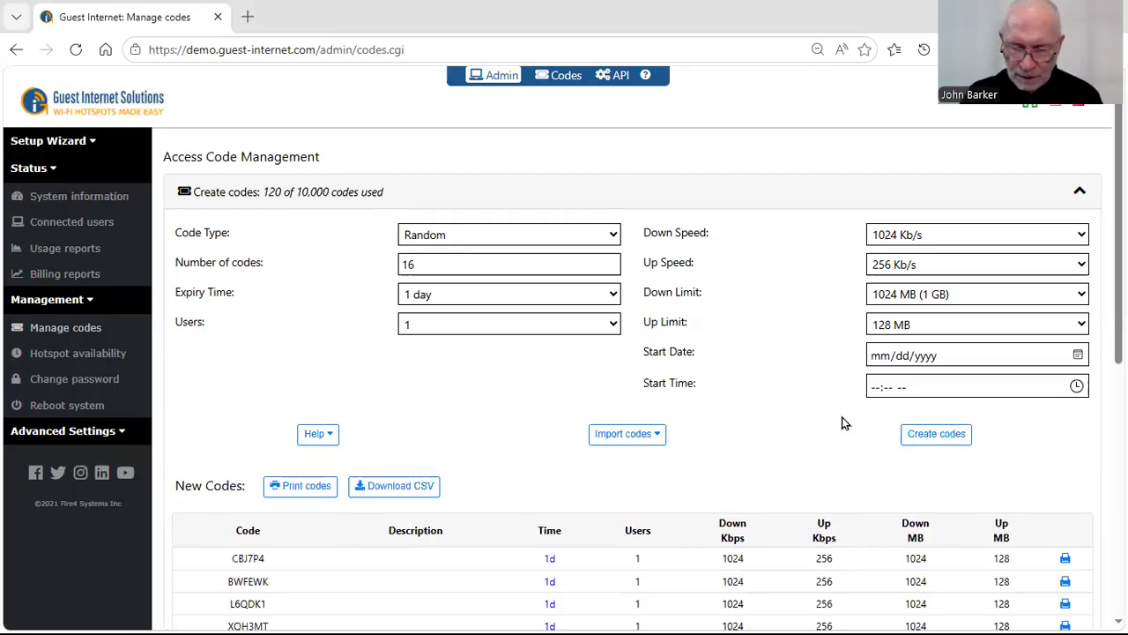
pyautogui.scroll(-2, 838, 418)
pyautogui.scroll(-2, 830, 410)
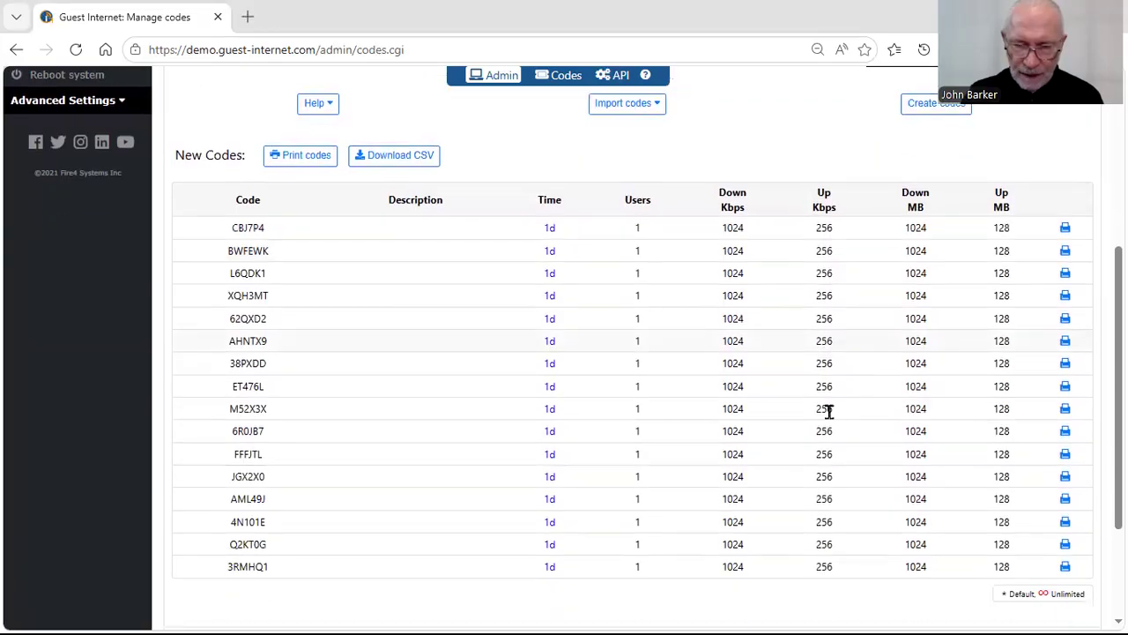
pyautogui.scroll(-1, 829, 410)
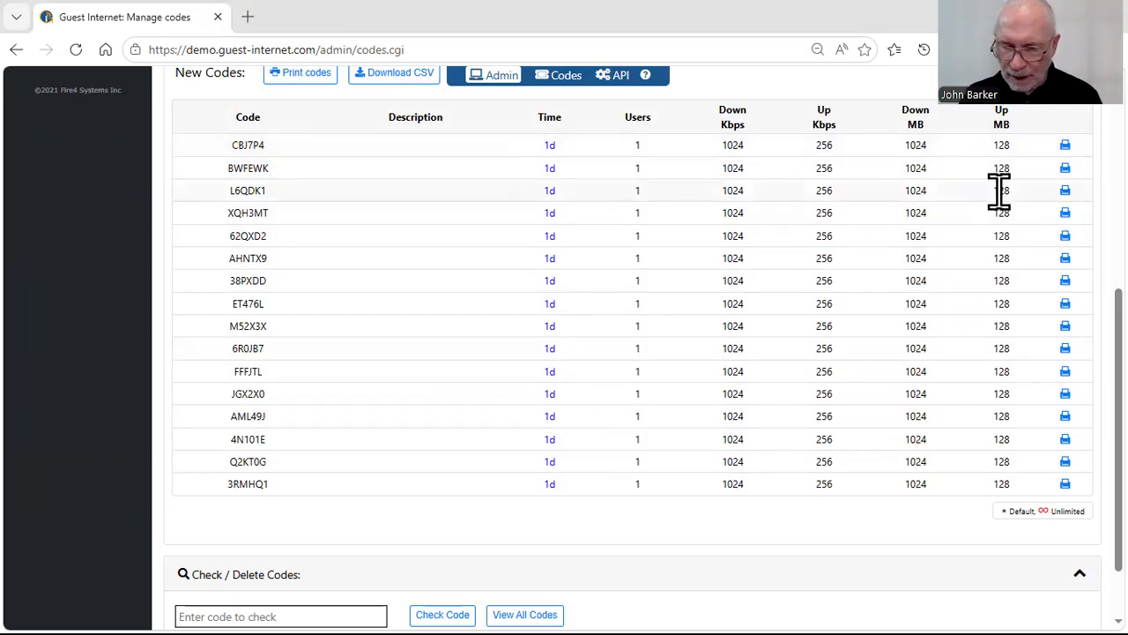
pyautogui.scroll(-2, 999, 192)
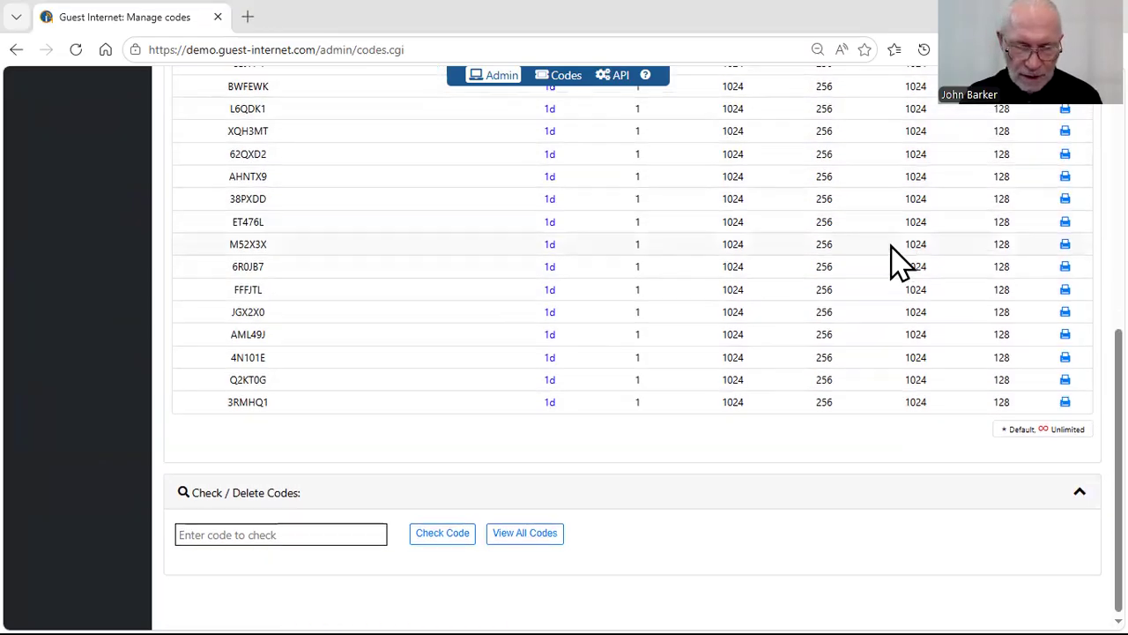
# - Preview the printable vouchers for the new codes, check the available printers, and leave the preview without printing
pyautogui.scroll(5, 899, 261)
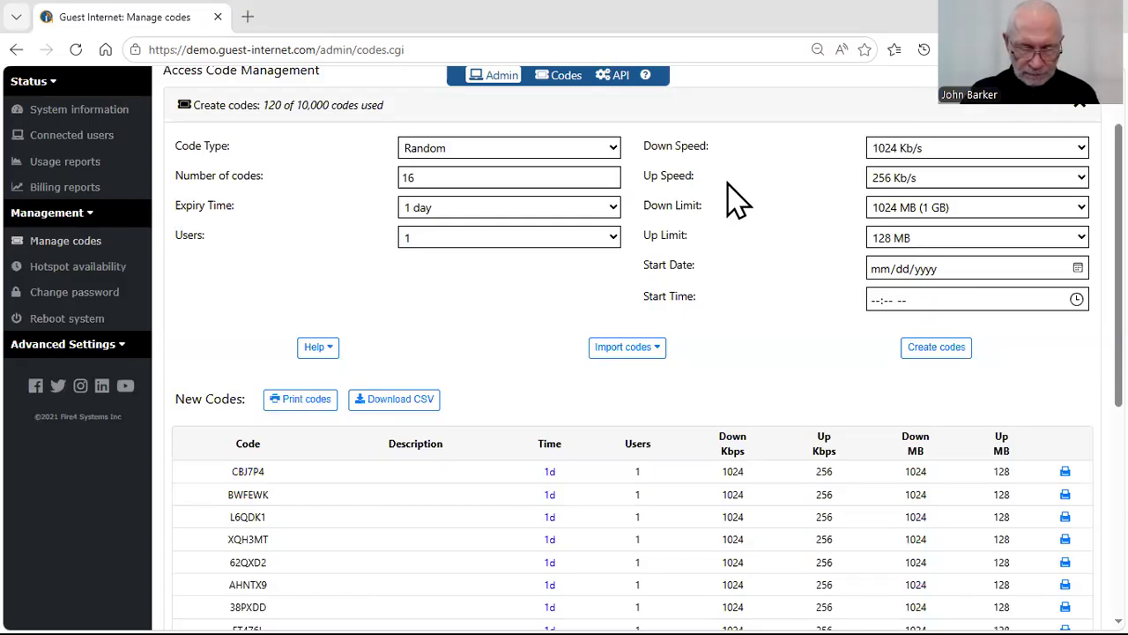
pyautogui.click(313, 410)
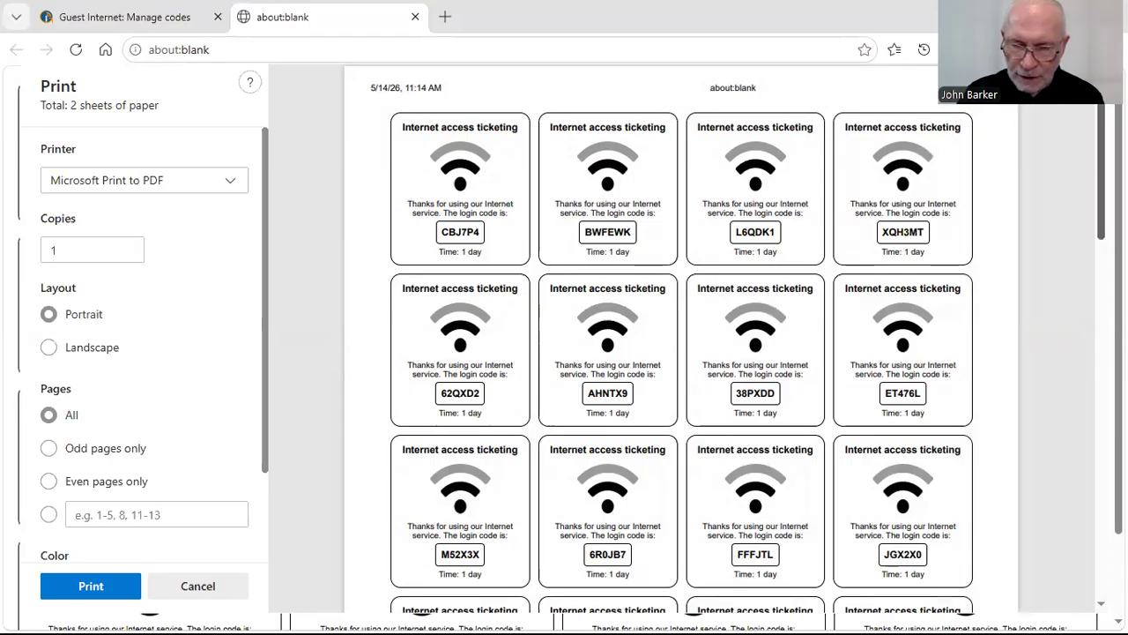
pyautogui.scroll(-5, 681, 337)
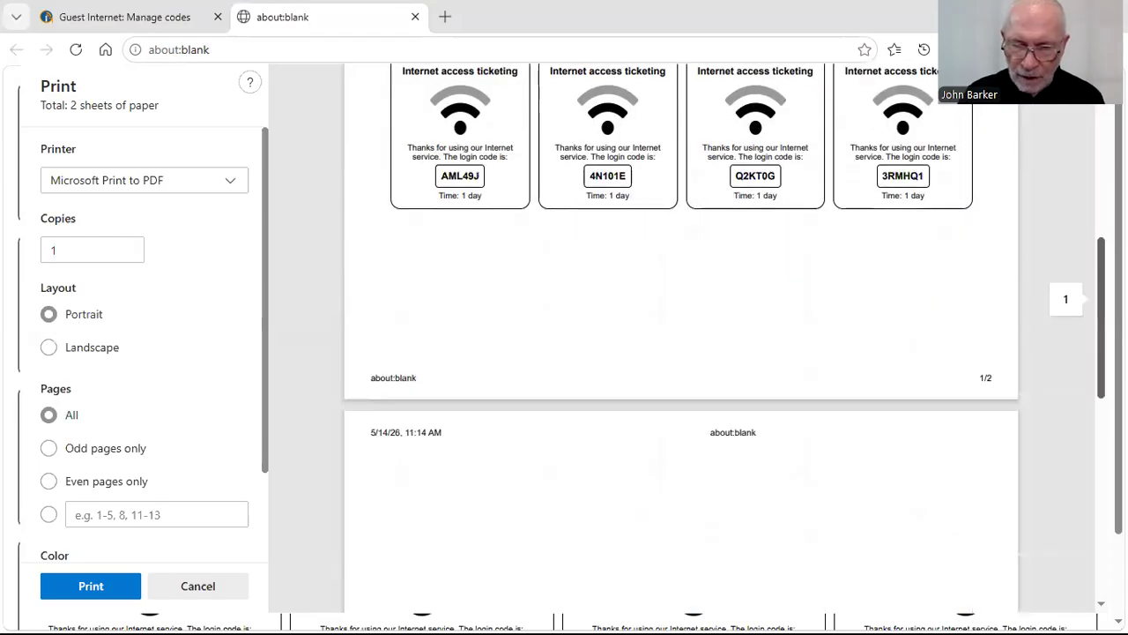
pyautogui.scroll(6, 548, 212)
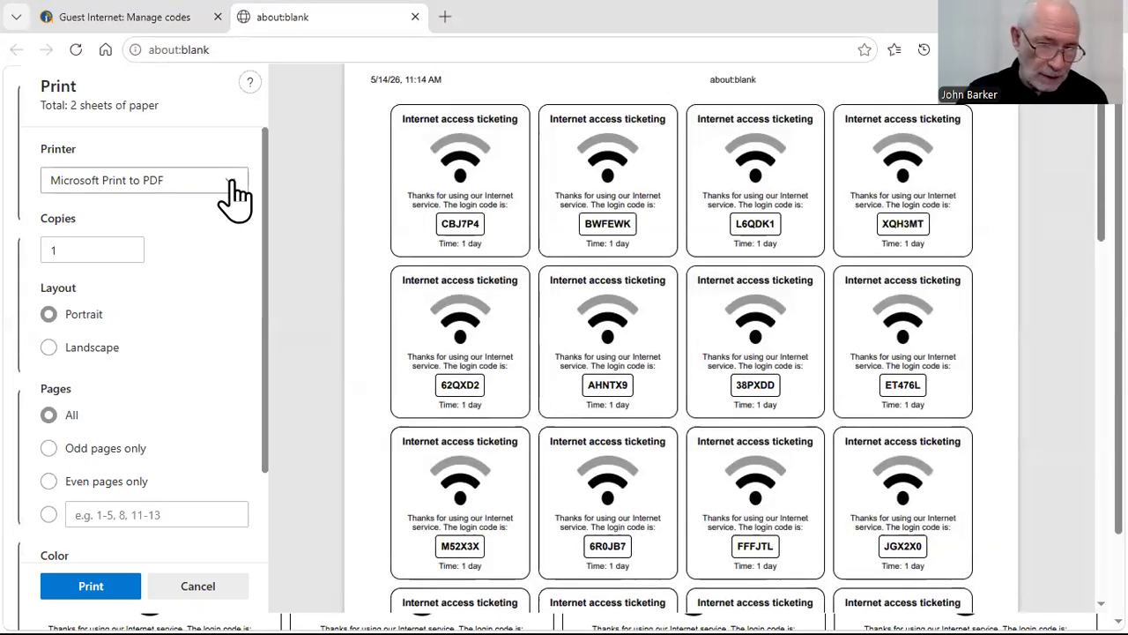
pyautogui.click(231, 182)
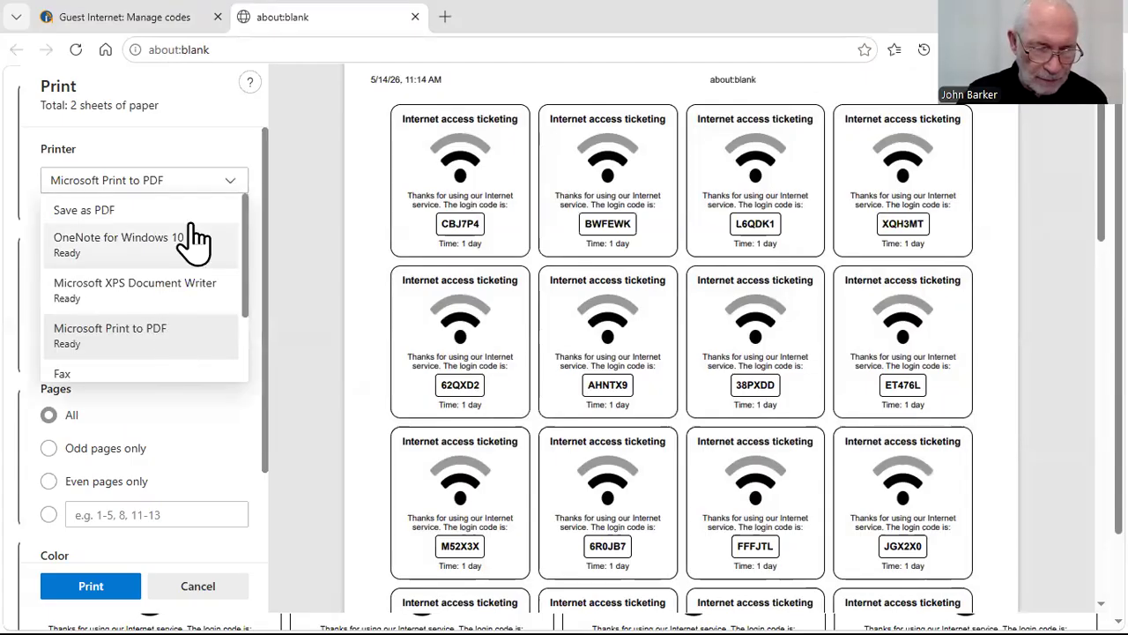
pyautogui.click(214, 173)
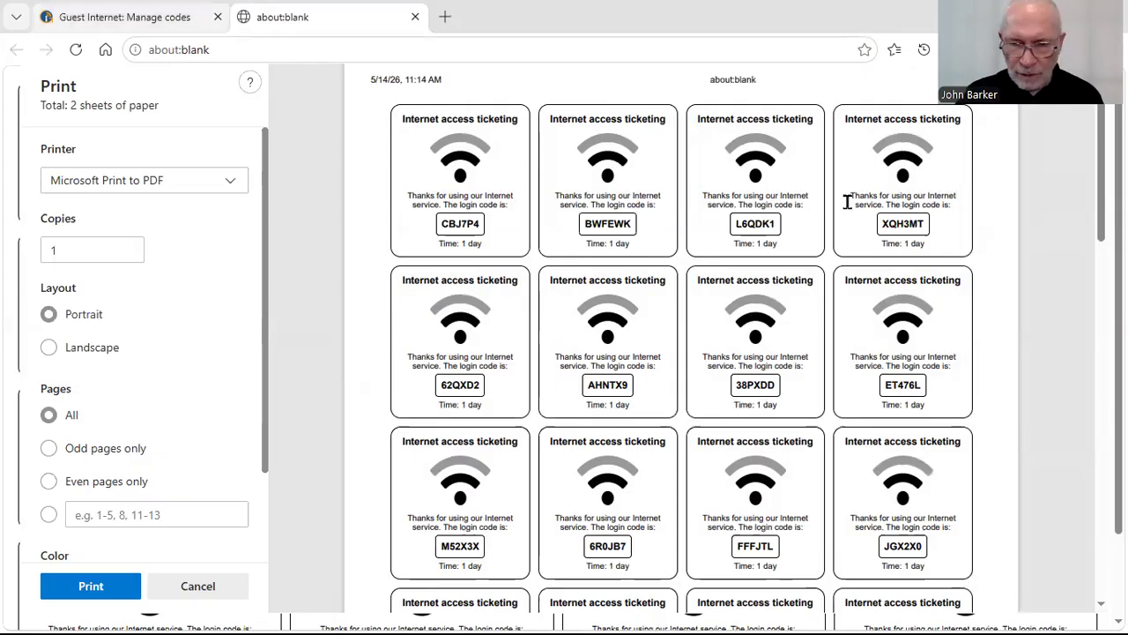
pyautogui.press('Escape')
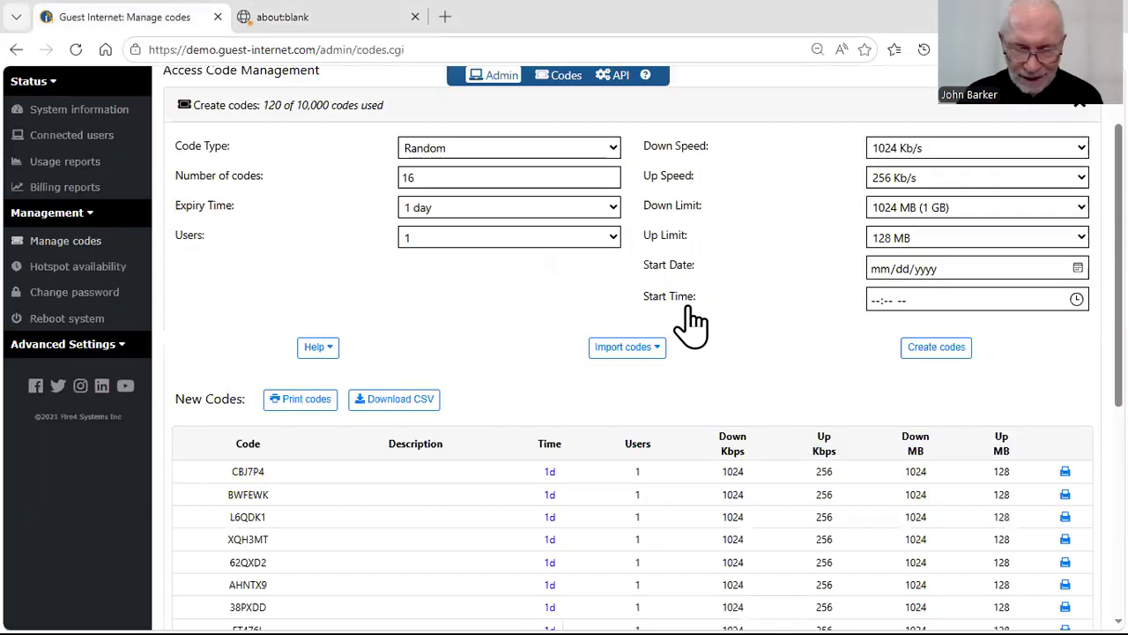